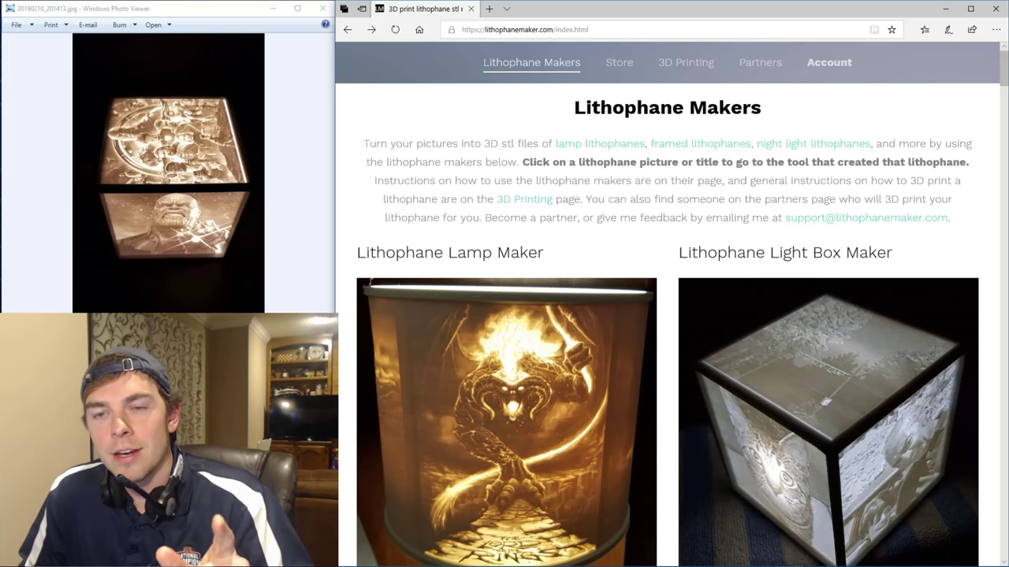
# Step: Open the Lithophane Light Box Maker and upload avengers-infinity-war3.jpg as the top image and iron man.jpg as the front image
pyautogui.click(873, 416)
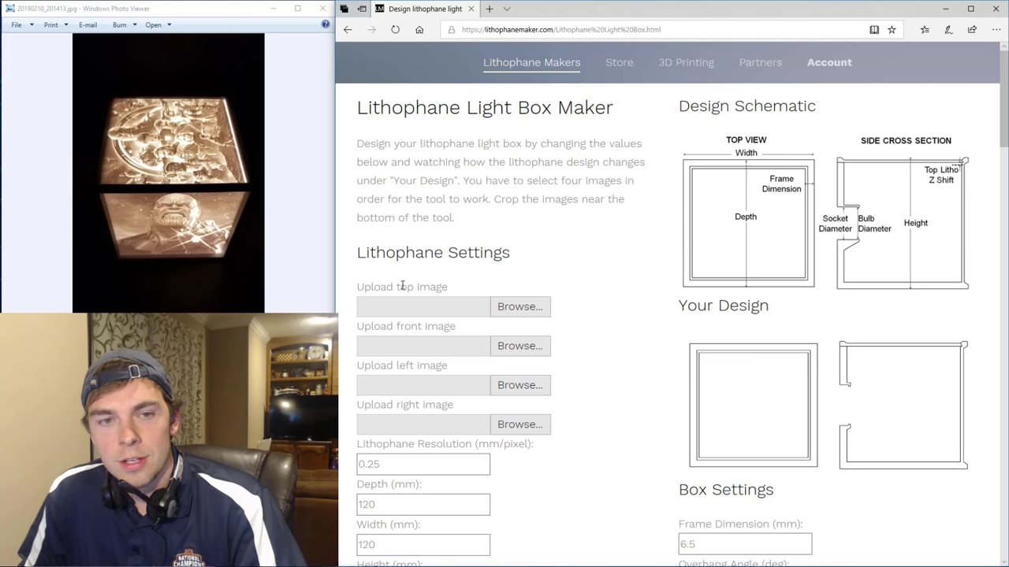
pyautogui.click(516, 307)
pyautogui.doubleClick(507, 96)
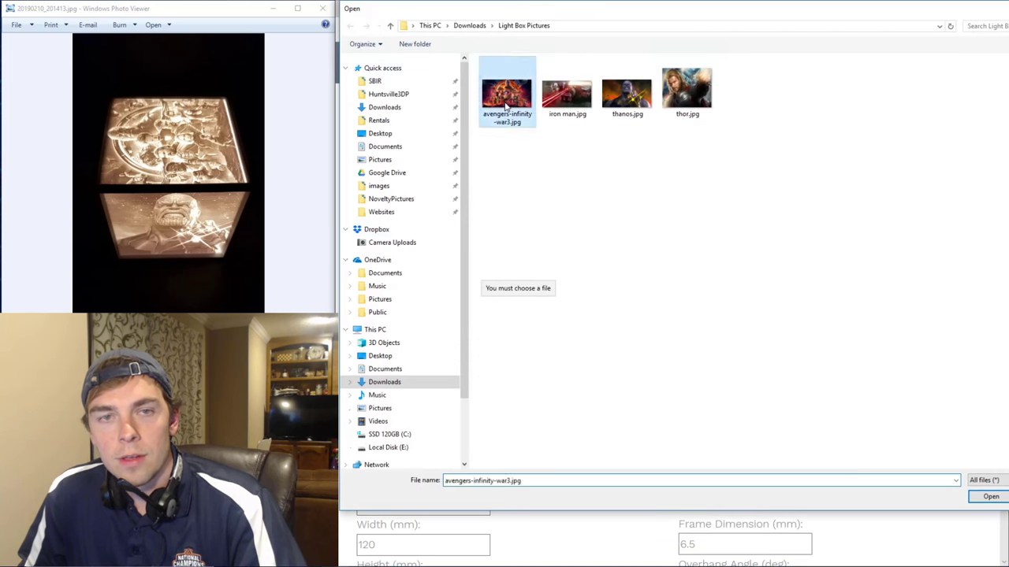
pyautogui.click(494, 345)
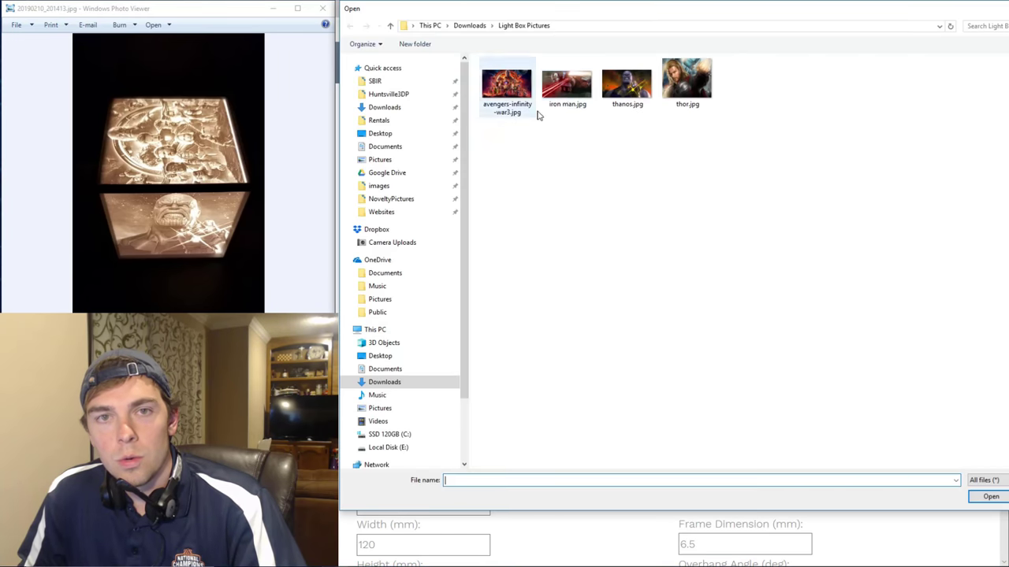
pyautogui.doubleClick(565, 82)
# Step: Upload thanos.jpg as the light box's left image and thor.jpg as its right image
pyautogui.click(530, 384)
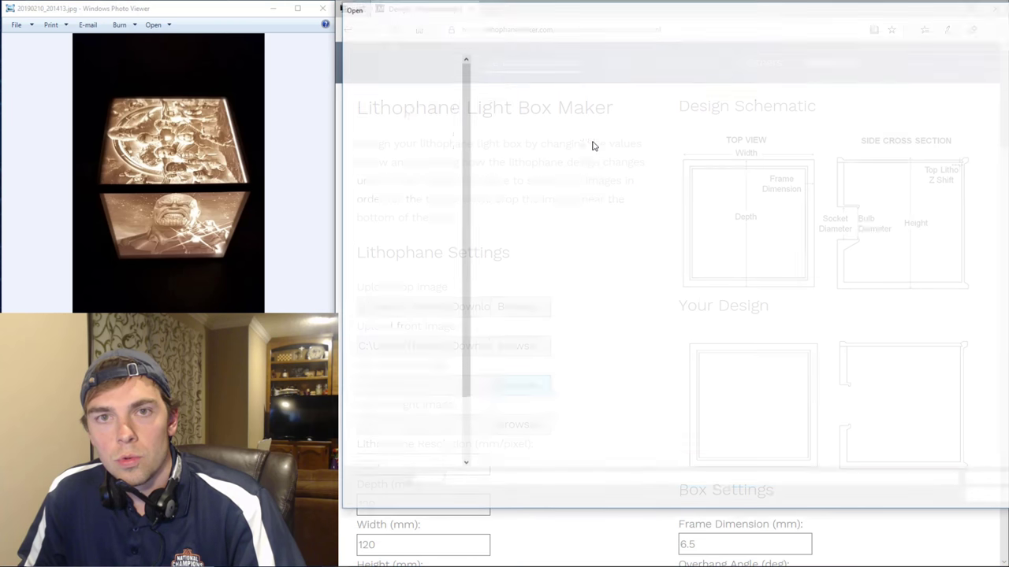
pyautogui.doubleClick(637, 87)
pyautogui.click(507, 427)
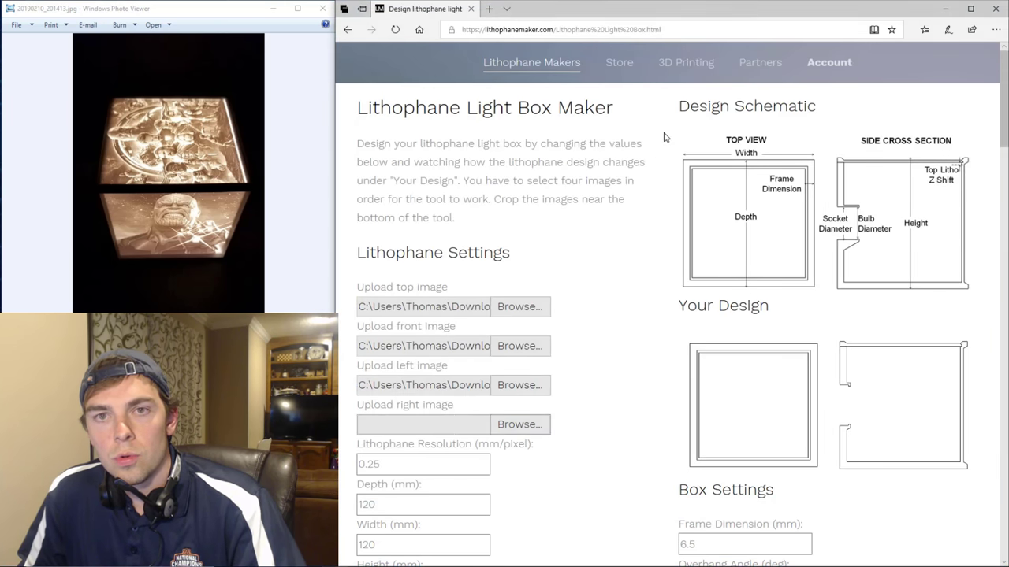
pyautogui.press('Escape')
# Step: Set the lithophane resolution to 0.2 mm/pixel
pyautogui.scroll(-3, 557, 207)
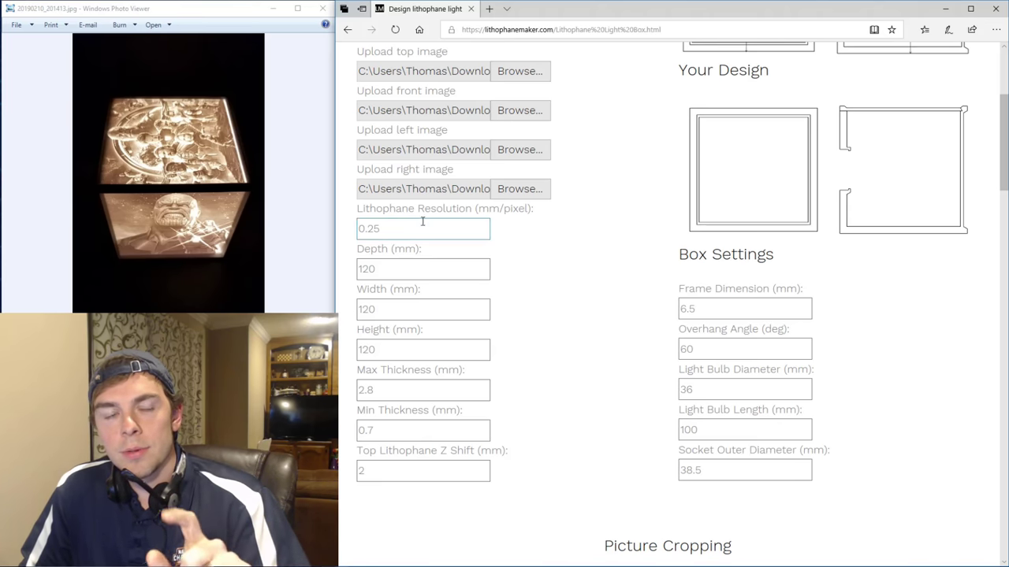
pyautogui.click(374, 227)
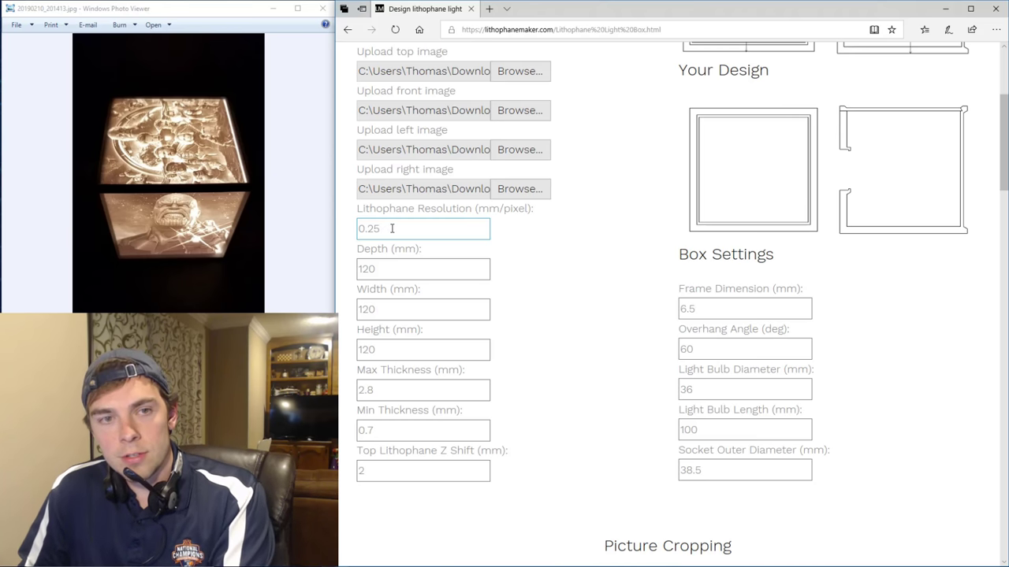
pyautogui.click(392, 228)
pyautogui.press('BackSpace')
pyautogui.click(545, 214)
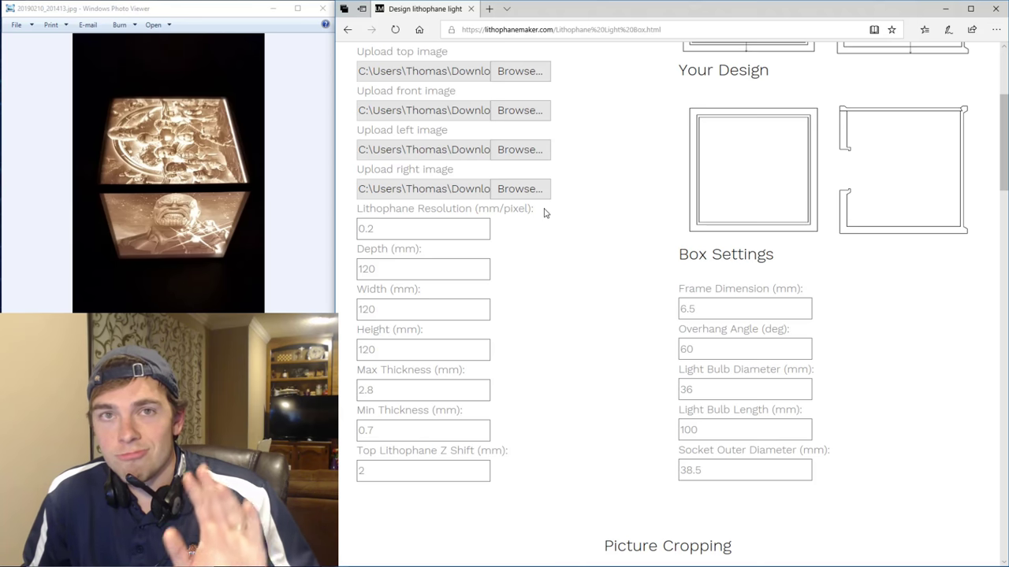
# Step: Shift the front picture's crop by setting its X position to 0.35
pyautogui.scroll(-2, 543, 212)
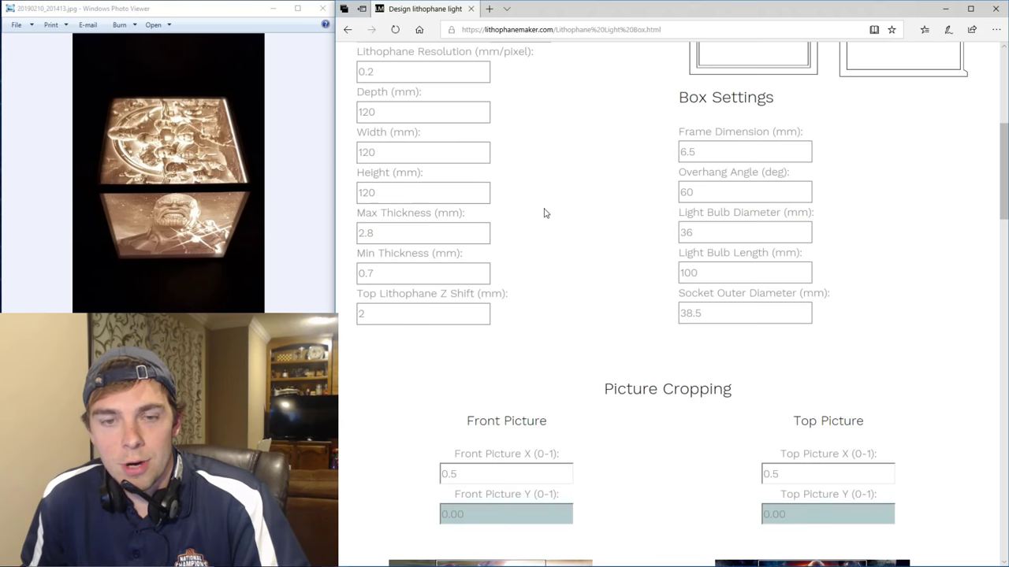
pyautogui.scroll(-2, 536, 205)
pyautogui.scroll(-2, 535, 203)
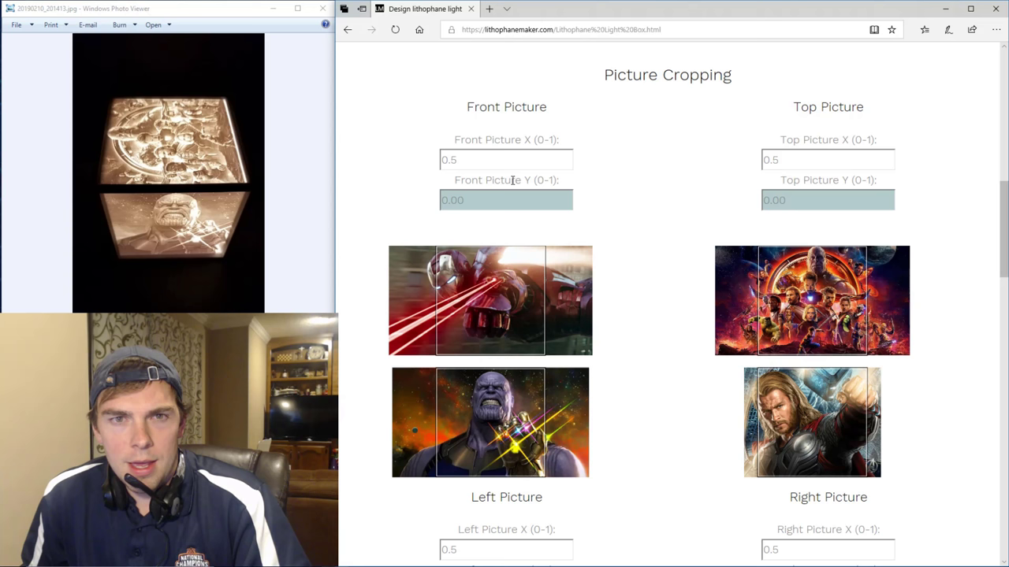
pyautogui.click(450, 160)
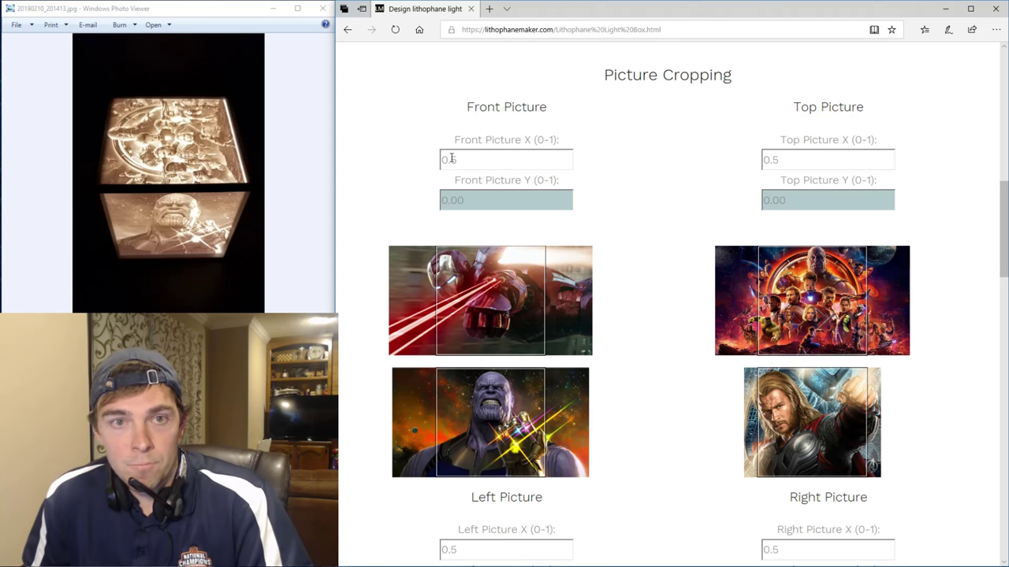
pyautogui.write('0.35')
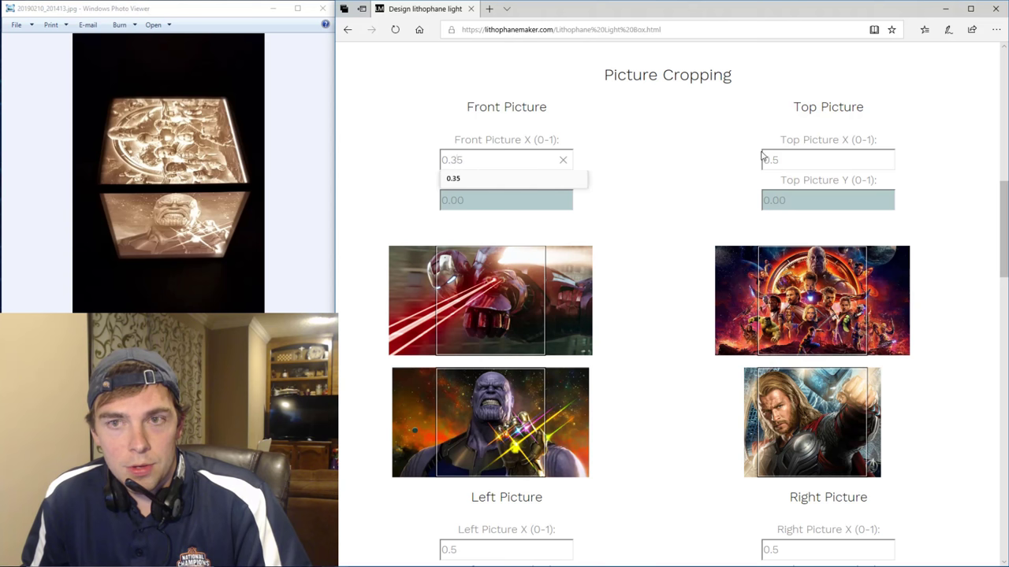
pyautogui.click(793, 159)
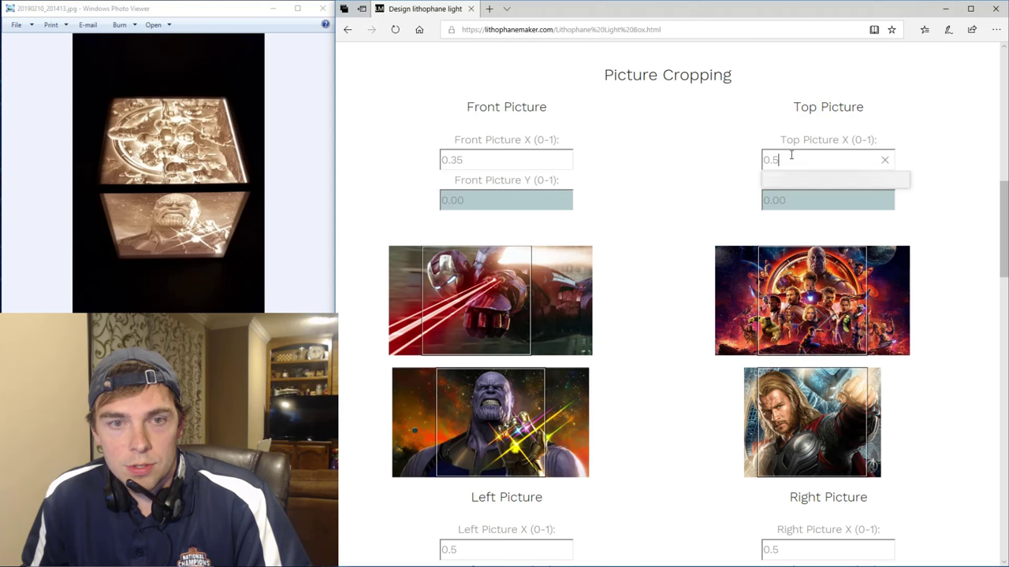
pyautogui.click(602, 145)
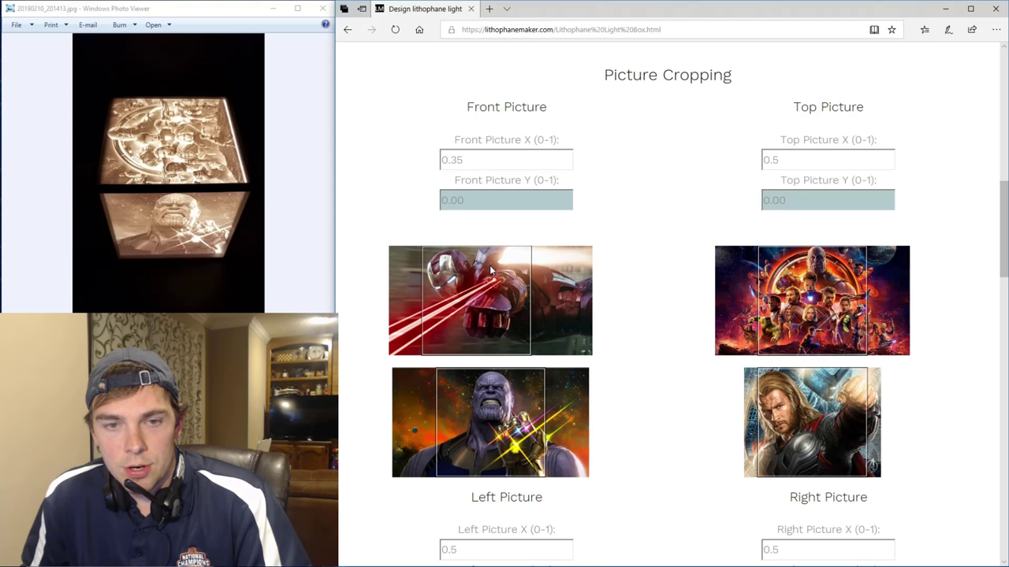
# Step: Shift the left picture's crop by setting its X position to 0.55
pyautogui.scroll(-3, 636, 197)
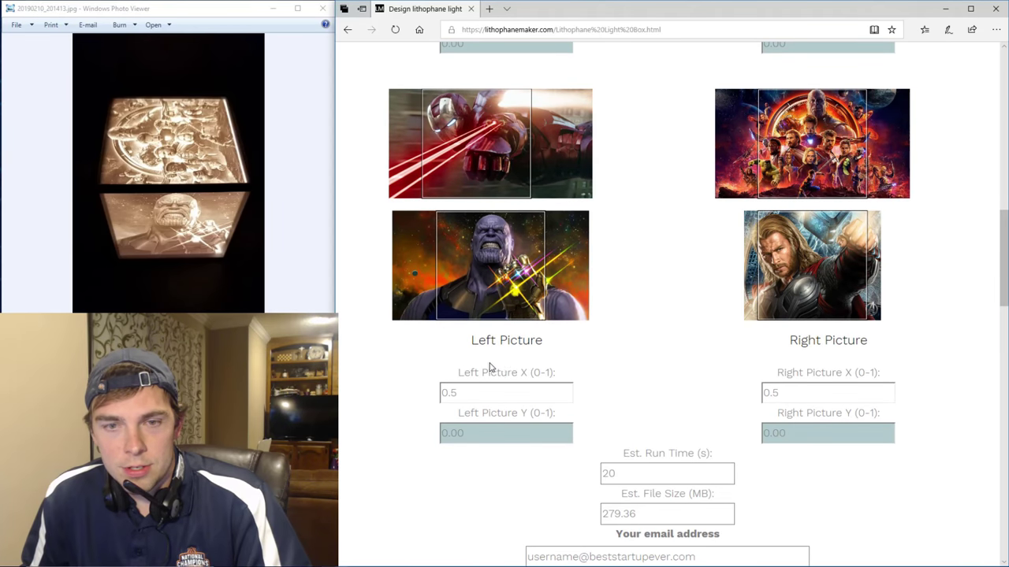
pyautogui.click(468, 391)
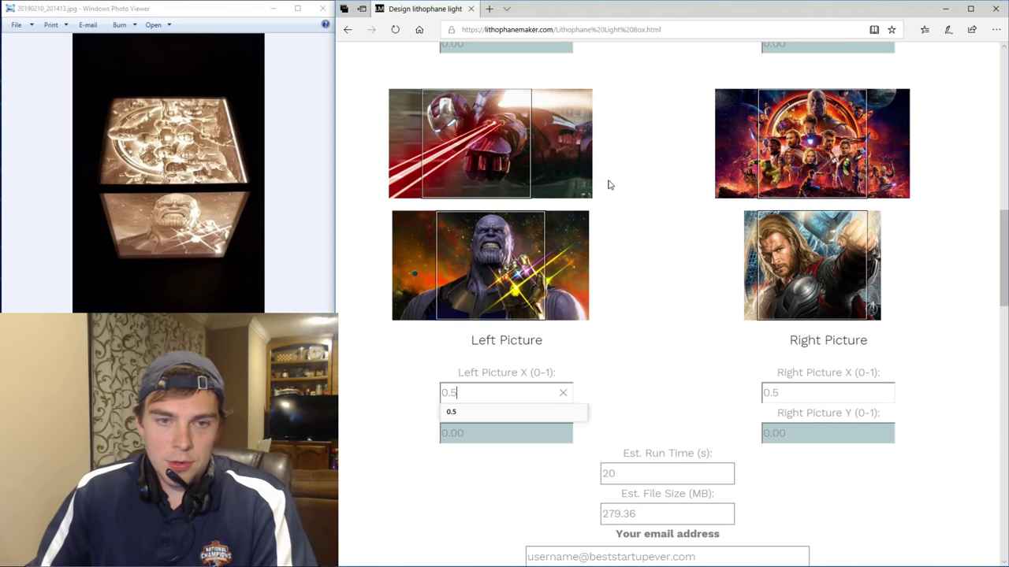
pyautogui.write('3')
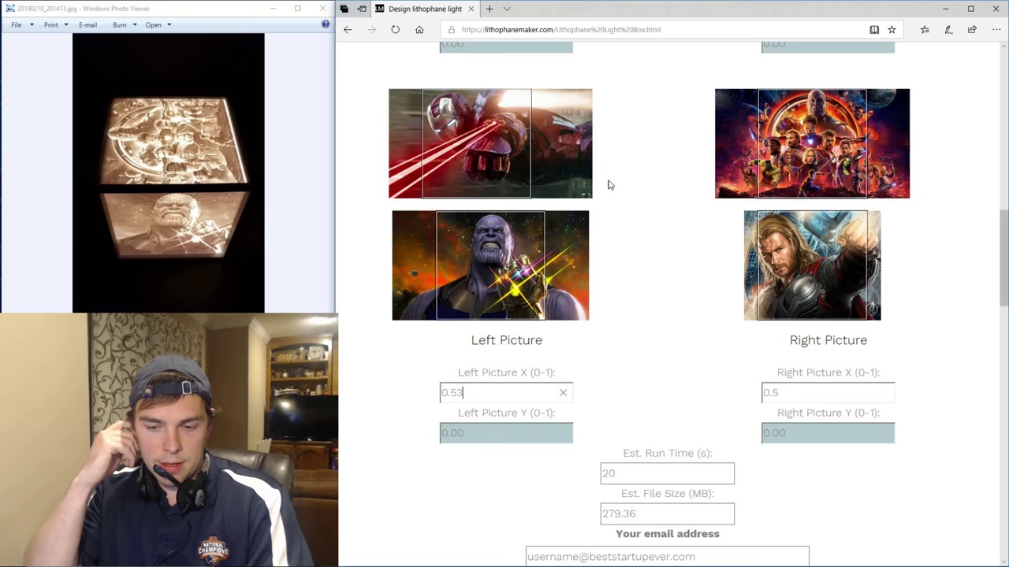
pyautogui.press('BackSpace')
pyautogui.write('5')
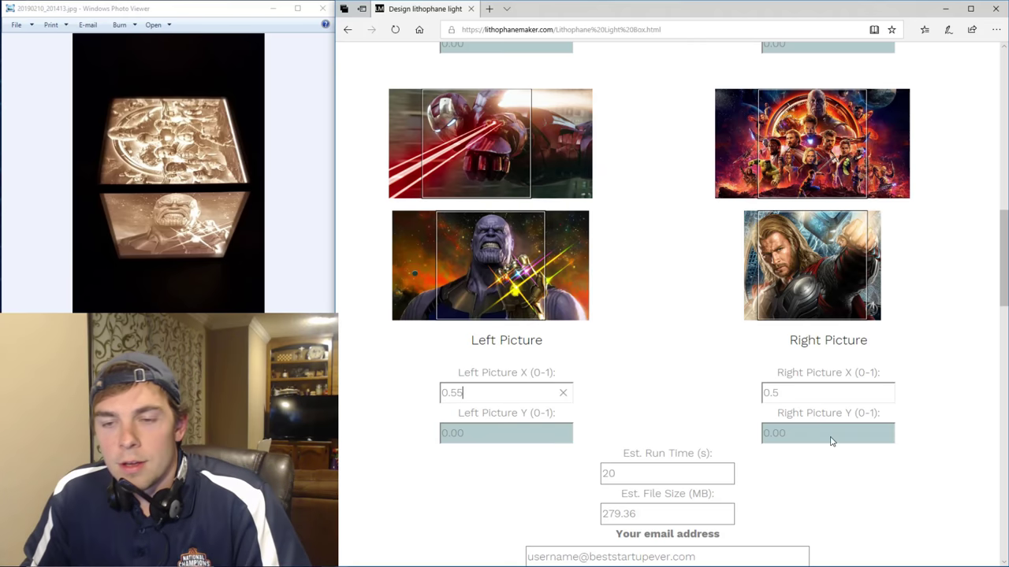
pyautogui.click(817, 399)
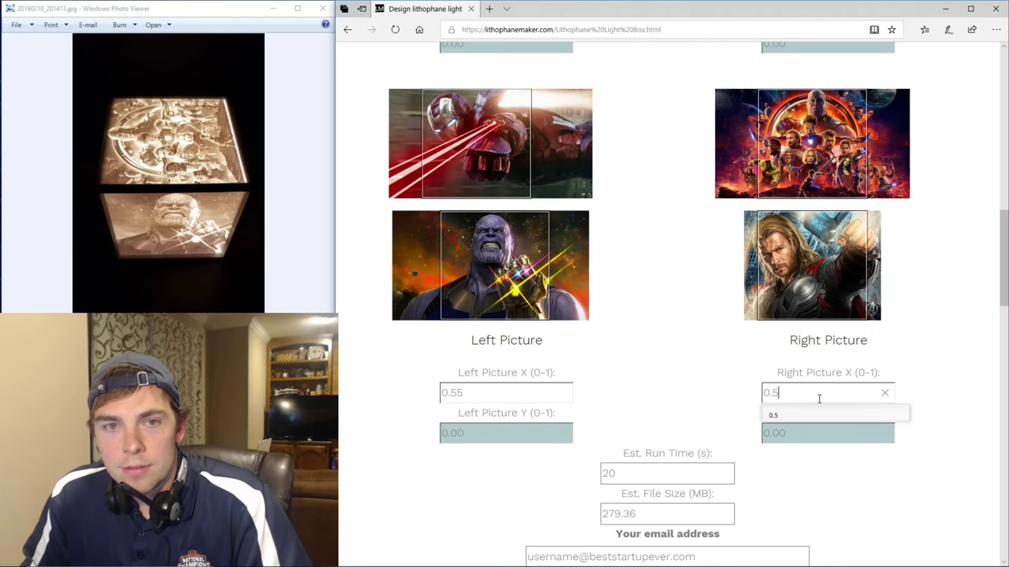
pyautogui.click(636, 311)
# Step: Fill in the email address and generate the light box STL files
pyautogui.scroll(-2, 660, 304)
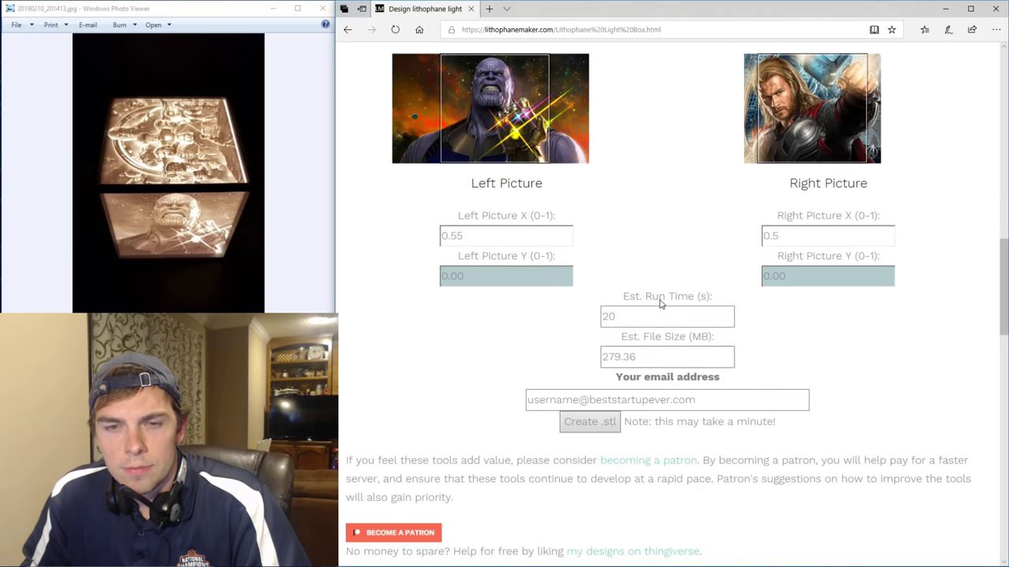
pyautogui.click(556, 399)
pyautogui.click(583, 424)
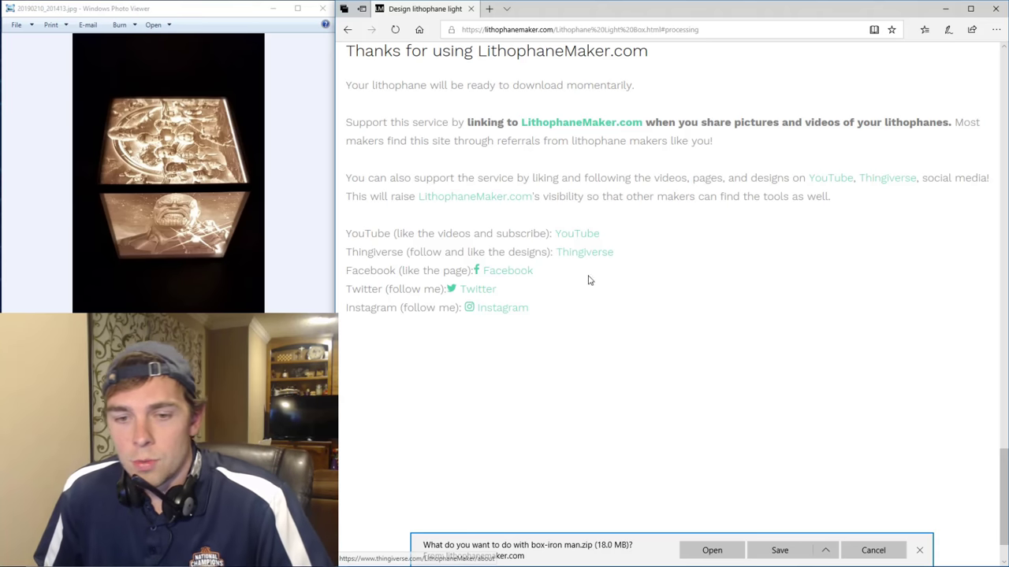
# Step: Save box-iron man.zip and extract it into a box-iron man folder in Downloads
pyautogui.click(778, 551)
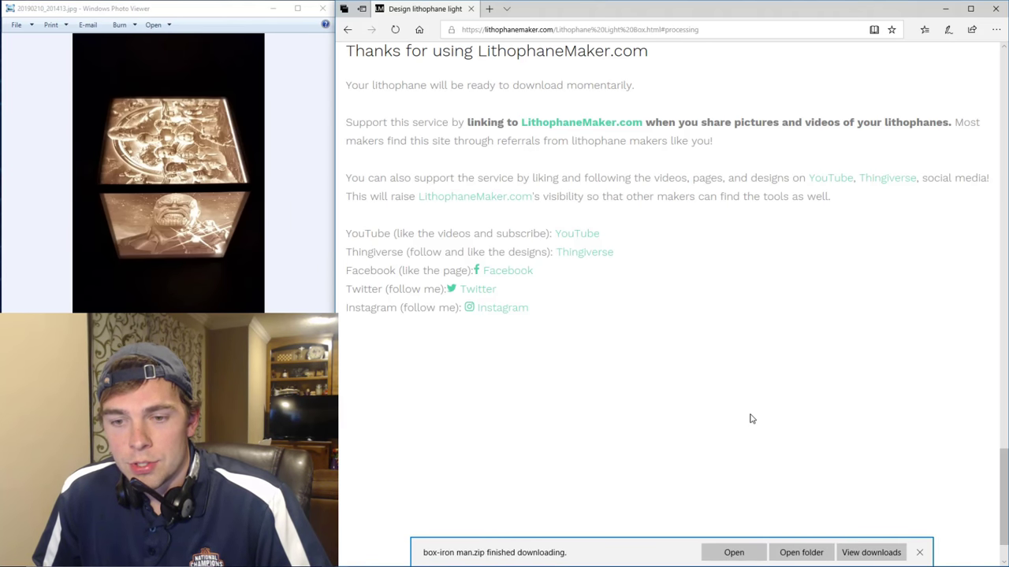
pyautogui.click(812, 551)
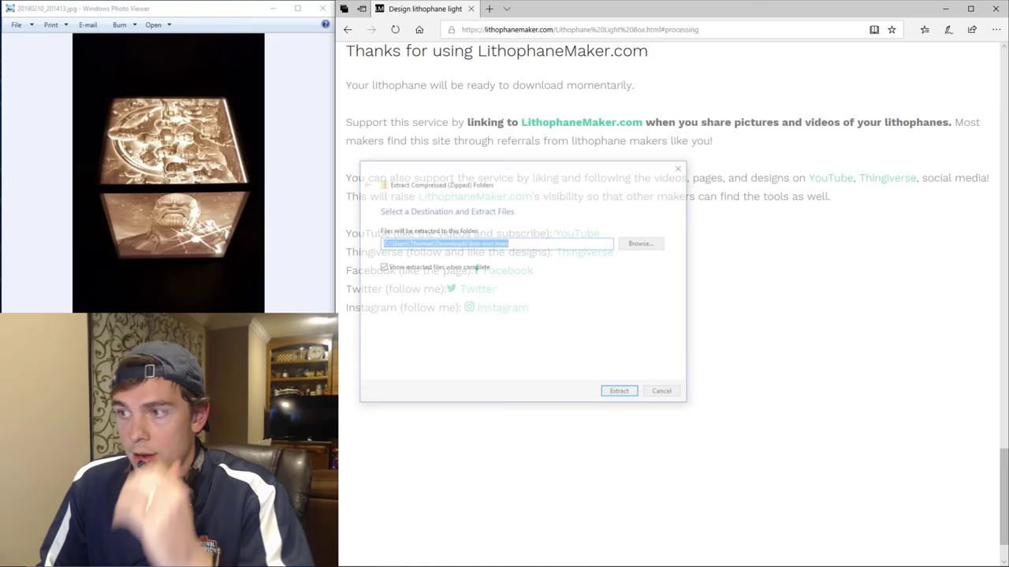
pyautogui.click(622, 395)
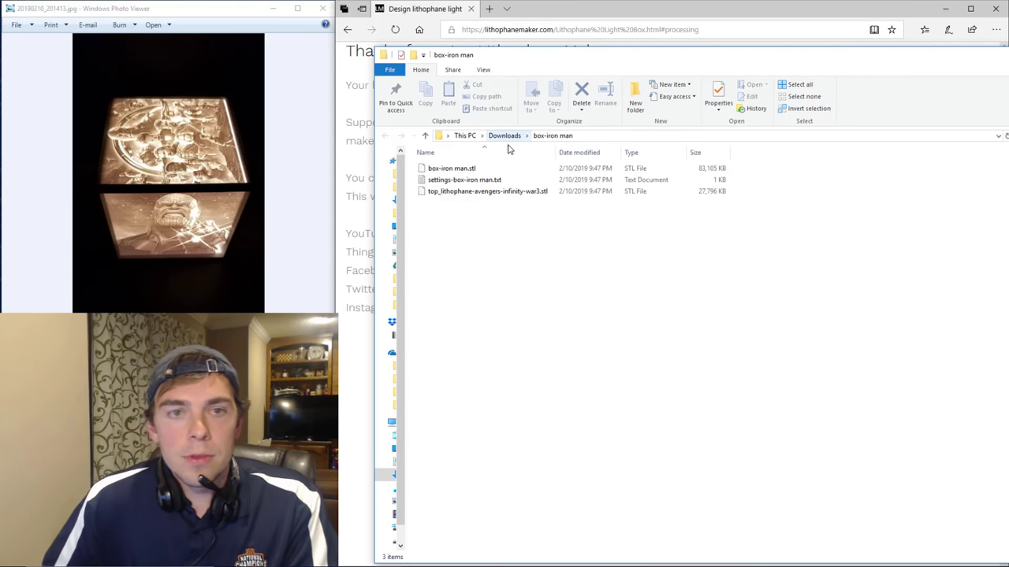
# Step: Identify the two STL files, box-iron man.stl and top_lithophane-avengers-infinity-war3.stl, in the extracted folder
pyautogui.click(465, 170)
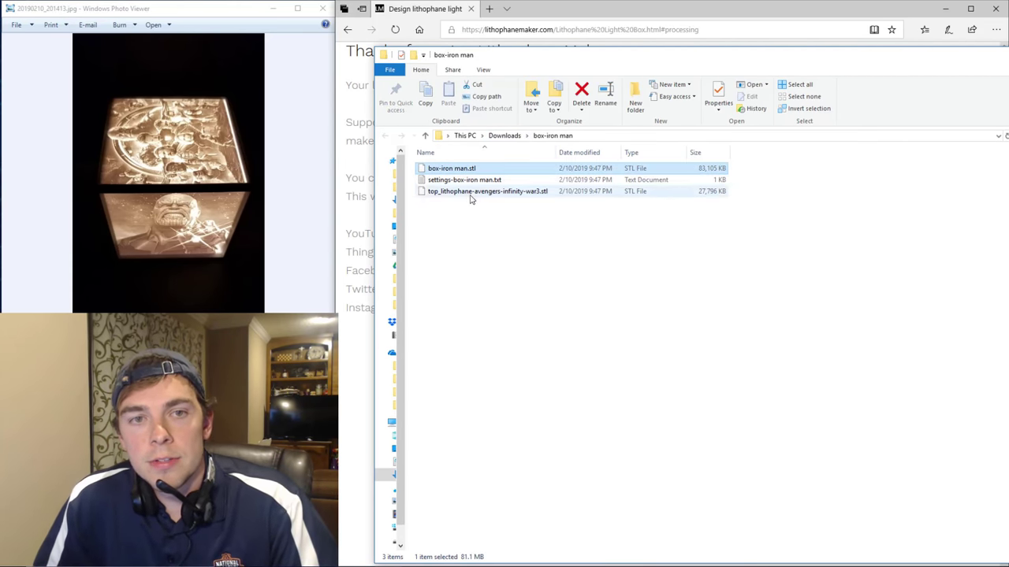
pyautogui.keyDown('ctrl'); pyautogui.click(481, 191); pyautogui.keyUp('ctrl')
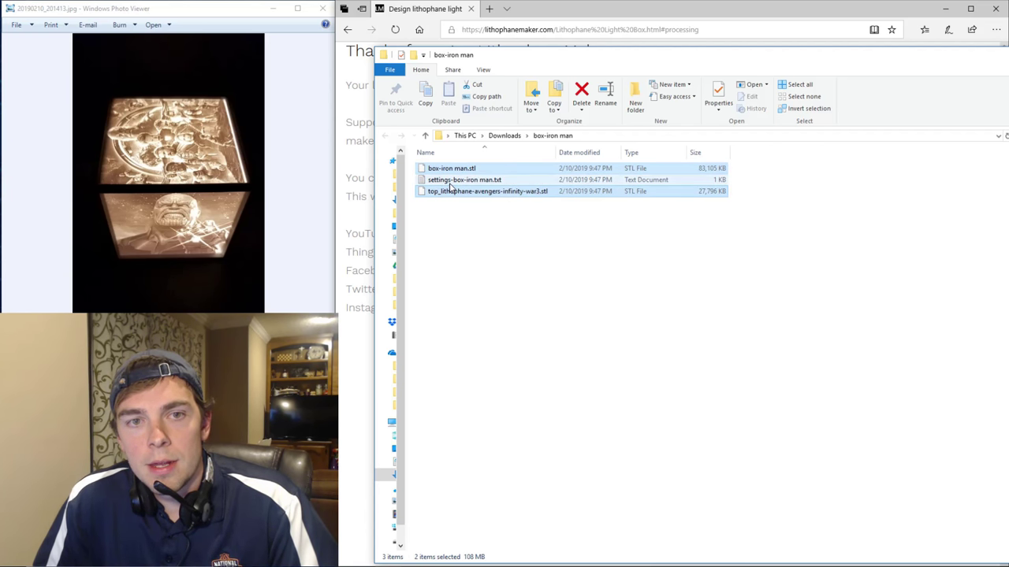
pyautogui.click(489, 219)
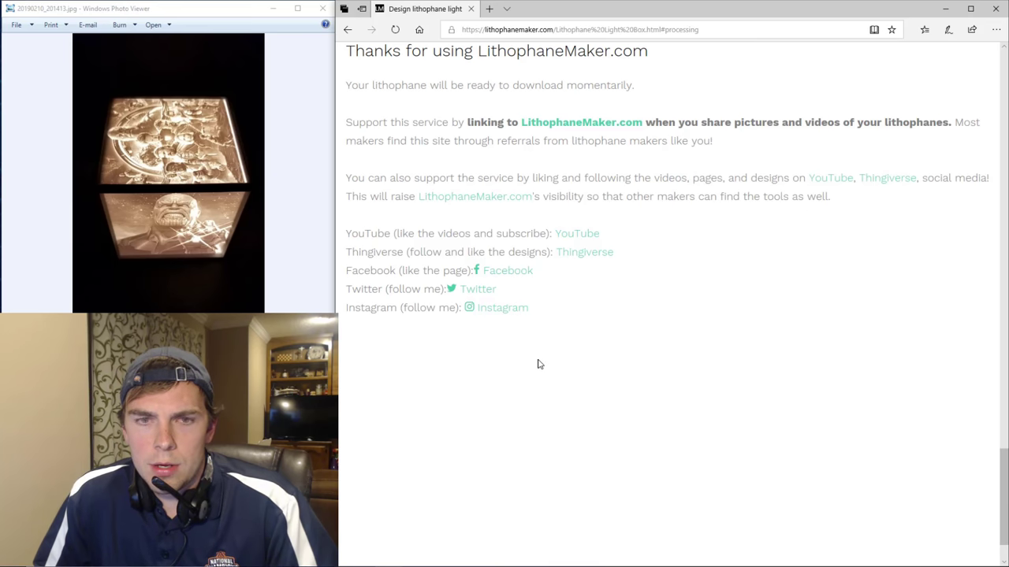
# Step: Switch to Ultimaker Cura and check the automatic slicing option in the general preferences
pyautogui.click(847, 561)
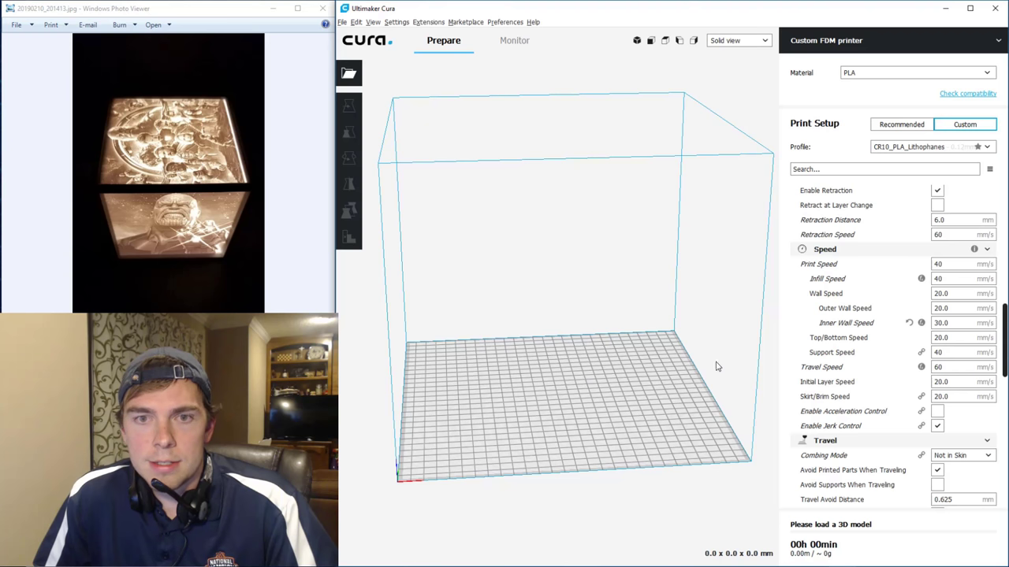
pyautogui.moveTo(1006, 313); pyautogui.dragTo(1001, 177)
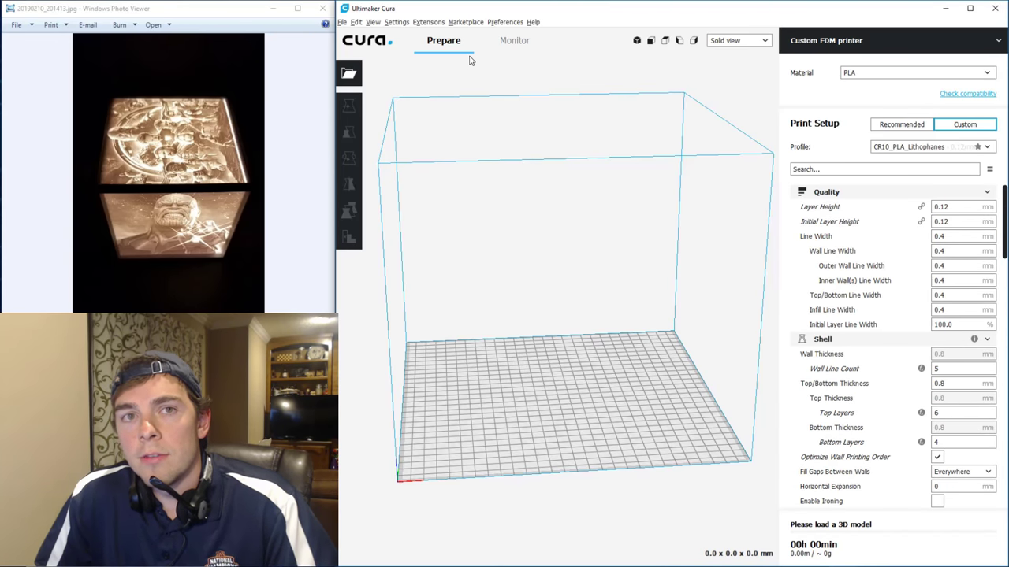
pyautogui.click(504, 22)
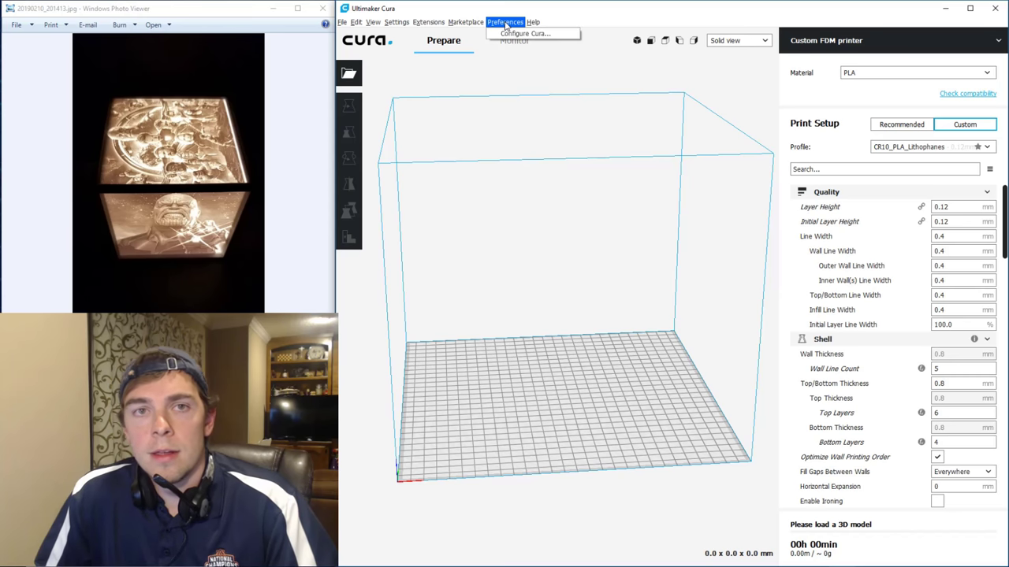
pyautogui.click(509, 33)
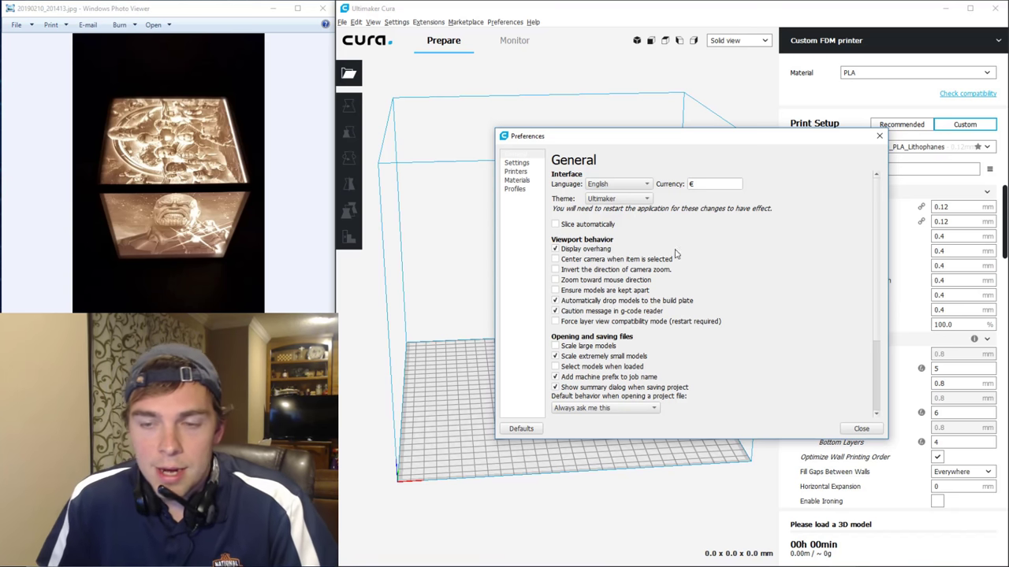
pyautogui.click(859, 429)
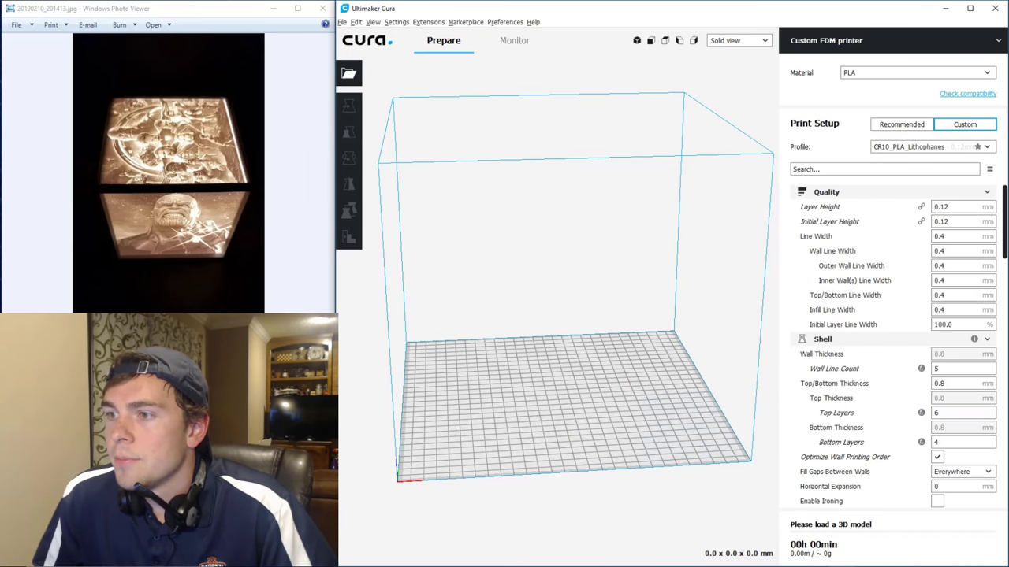
# Step: Load the box-iron man.stl model onto the build plate
pyautogui.moveTo(197, 512); pyautogui.dragTo(484, 316)
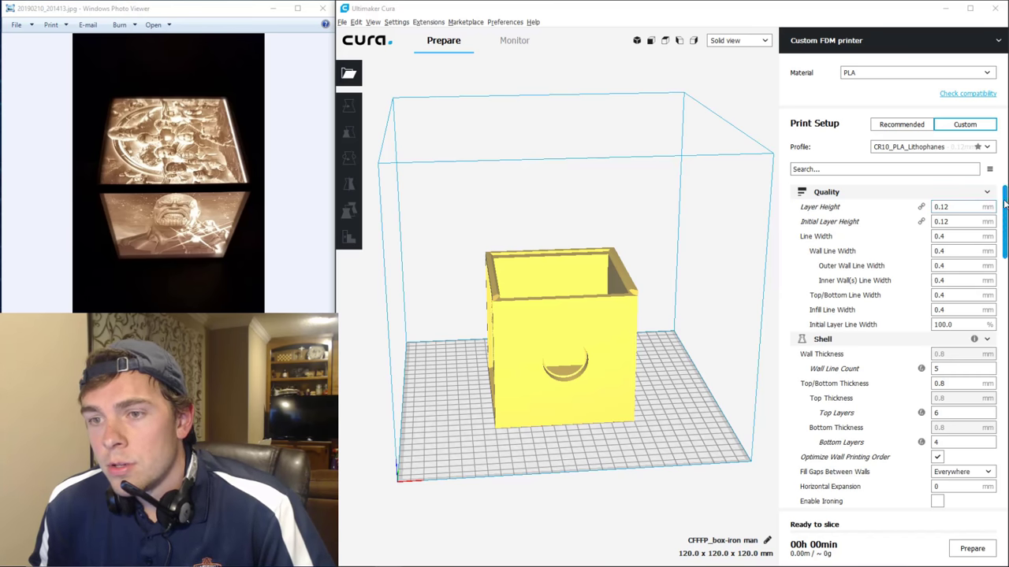
# Step: Examine the lithophane profile's line width, wall line count, speed, support and build plate adhesion settings
pyautogui.scroll(-1, 1004, 203)
pyautogui.scroll(-1, 1005, 203)
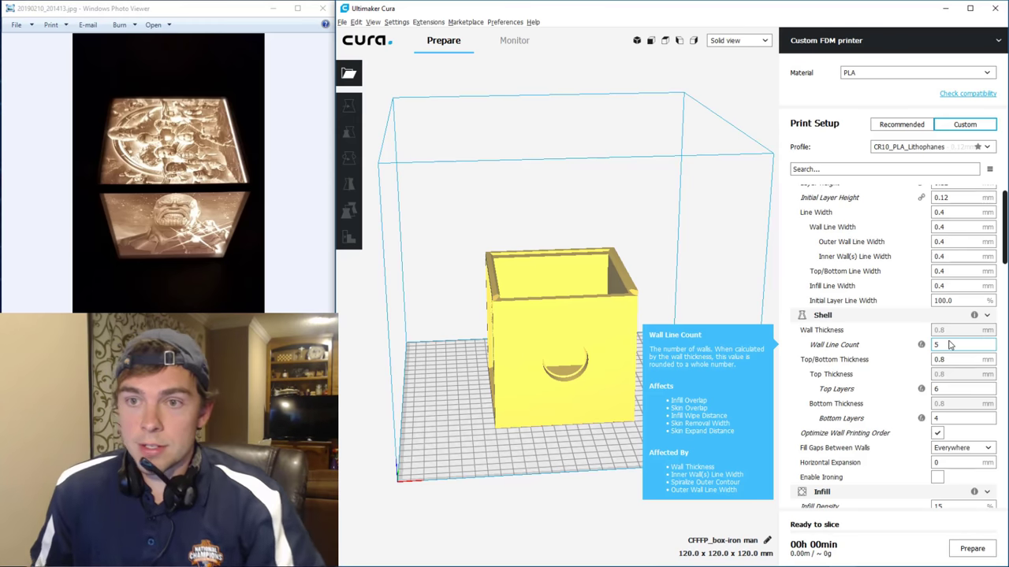
pyautogui.moveTo(944, 227)
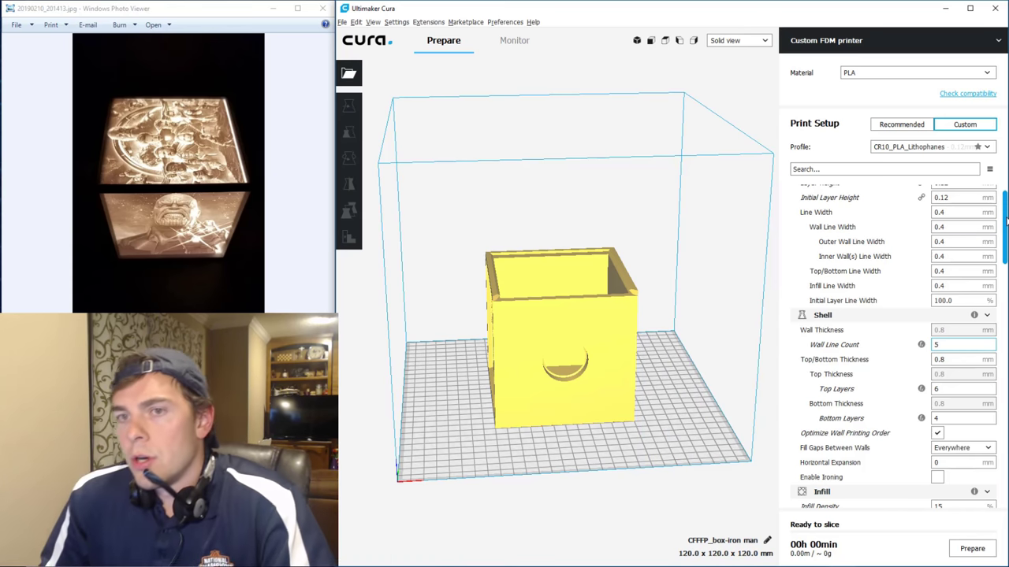
pyautogui.moveTo(1005, 222); pyautogui.dragTo(1003, 313)
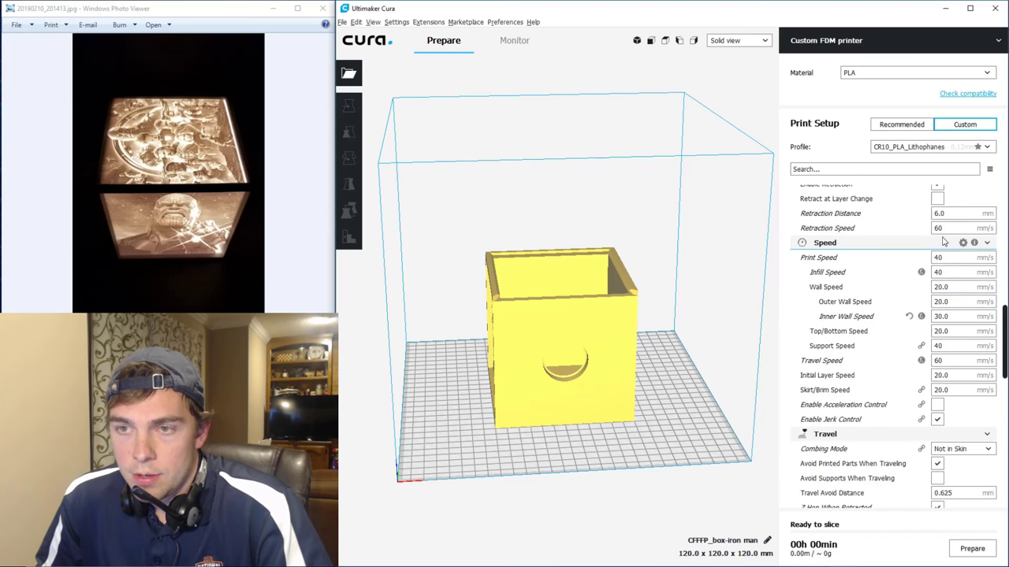
pyautogui.moveTo(950, 257)
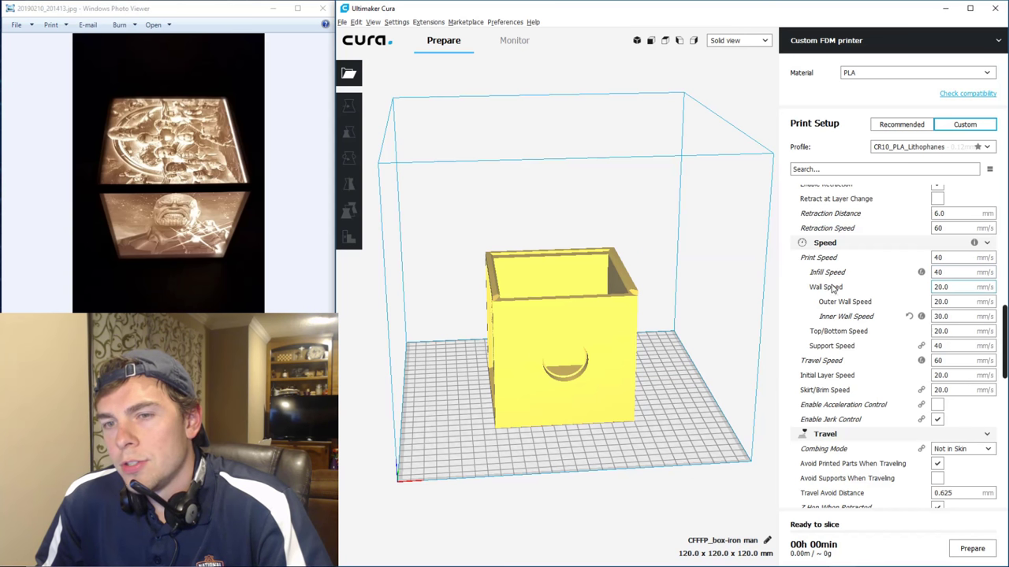
pyautogui.moveTo(851, 289)
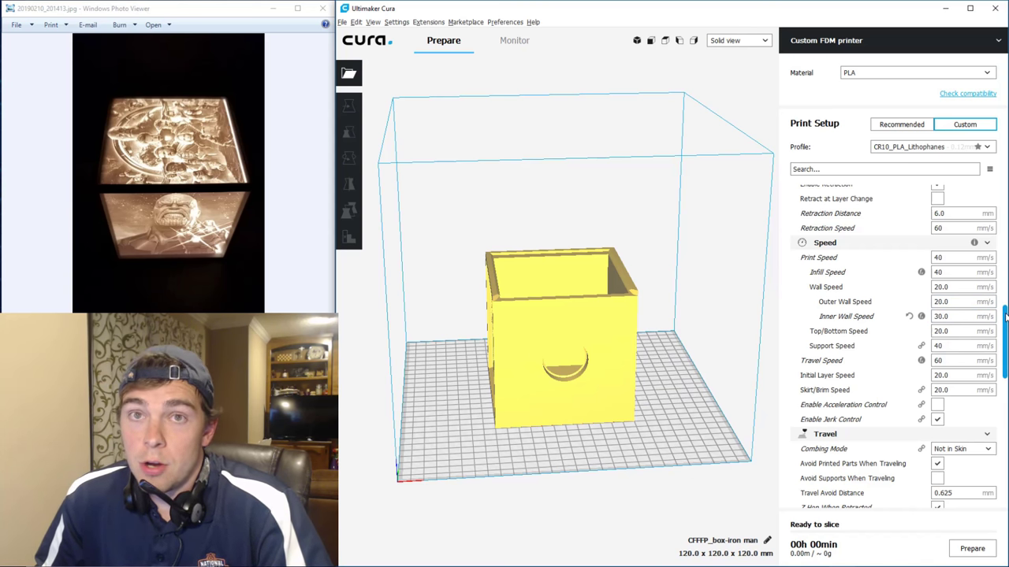
pyautogui.moveTo(1005, 315); pyautogui.dragTo(1001, 450)
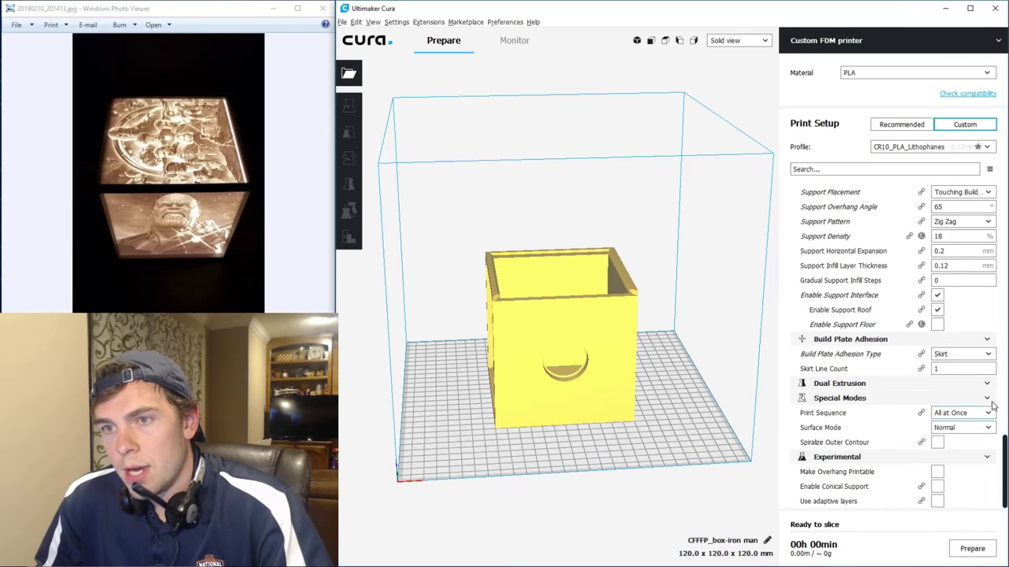
pyautogui.moveTo(904, 377)
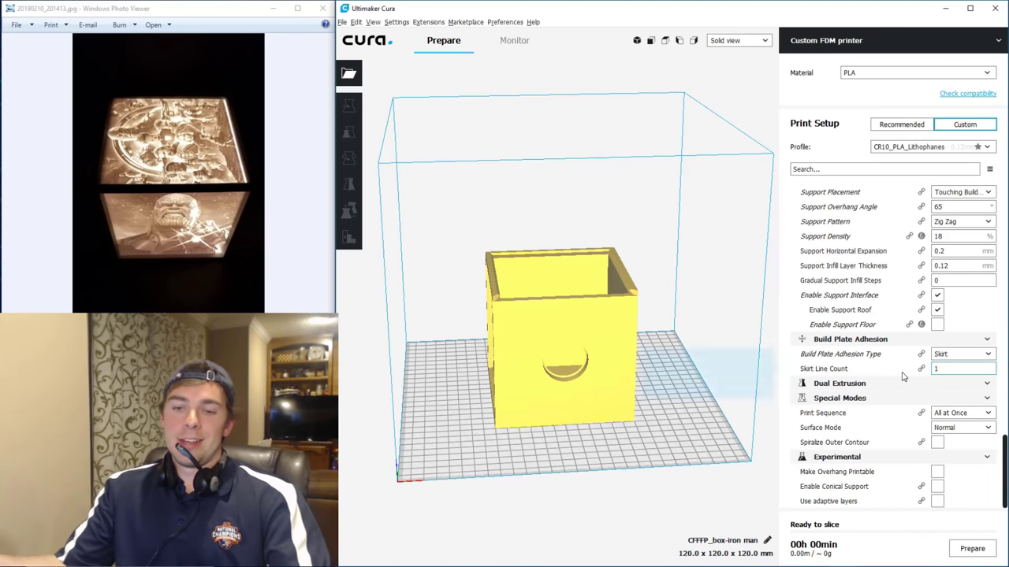